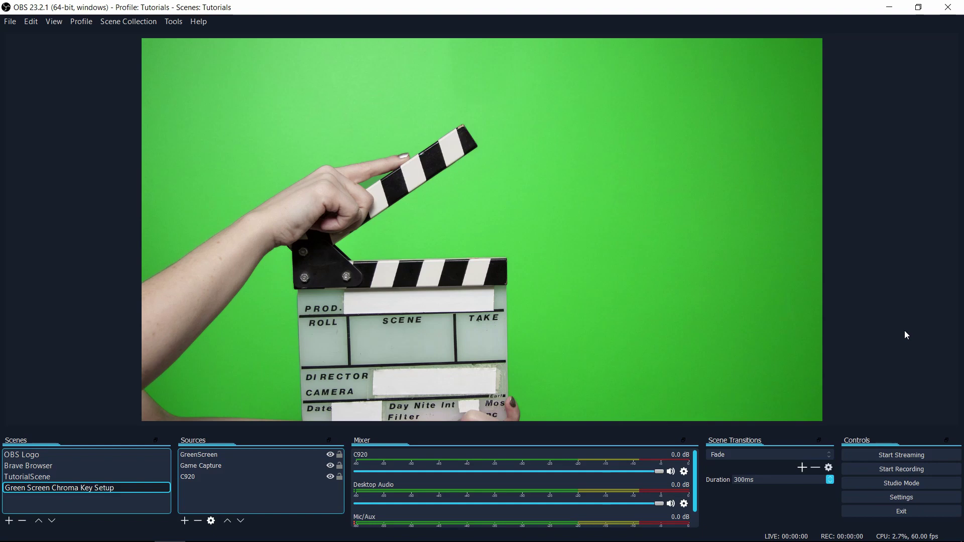
Step: Hide and re-show the GreenScreen clip to check the game behind it, then select it
click(322, 455)
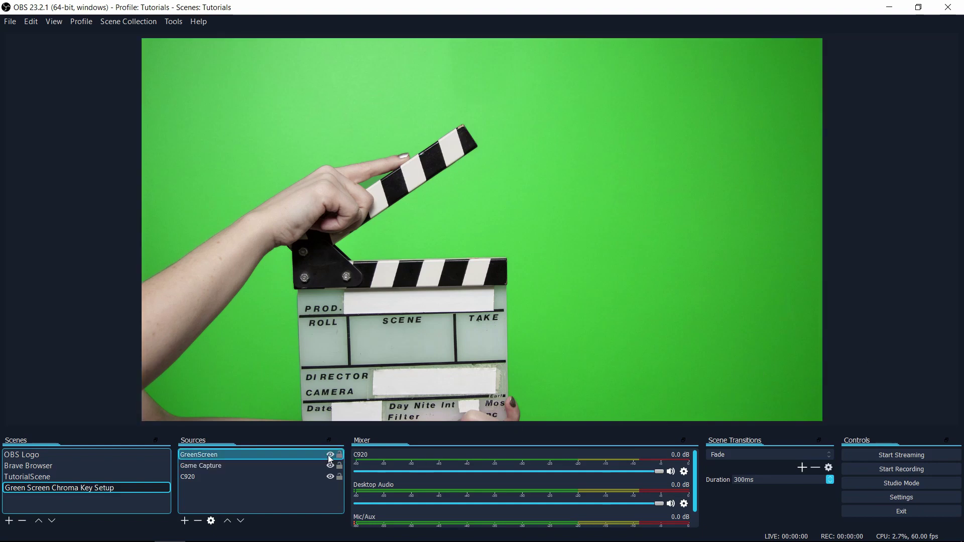
click(330, 455)
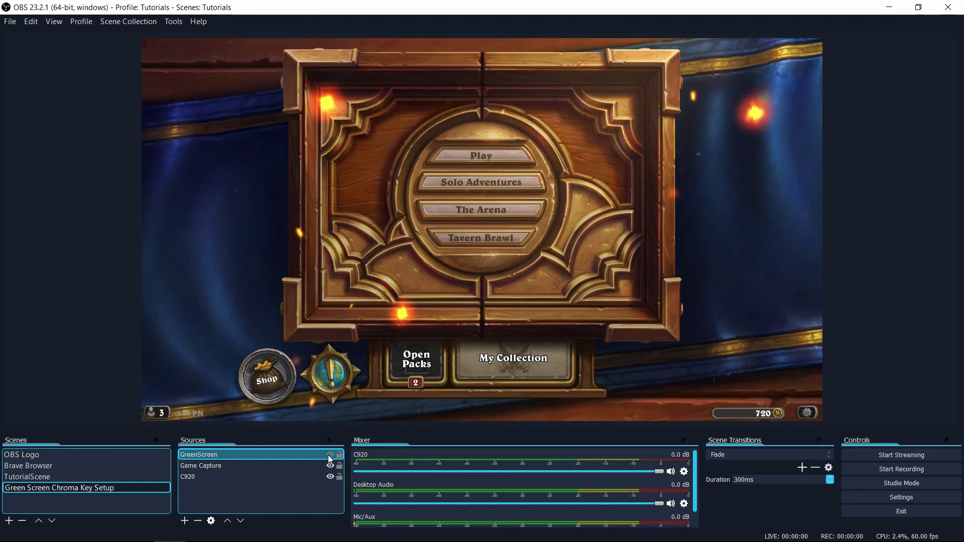
click(330, 455)
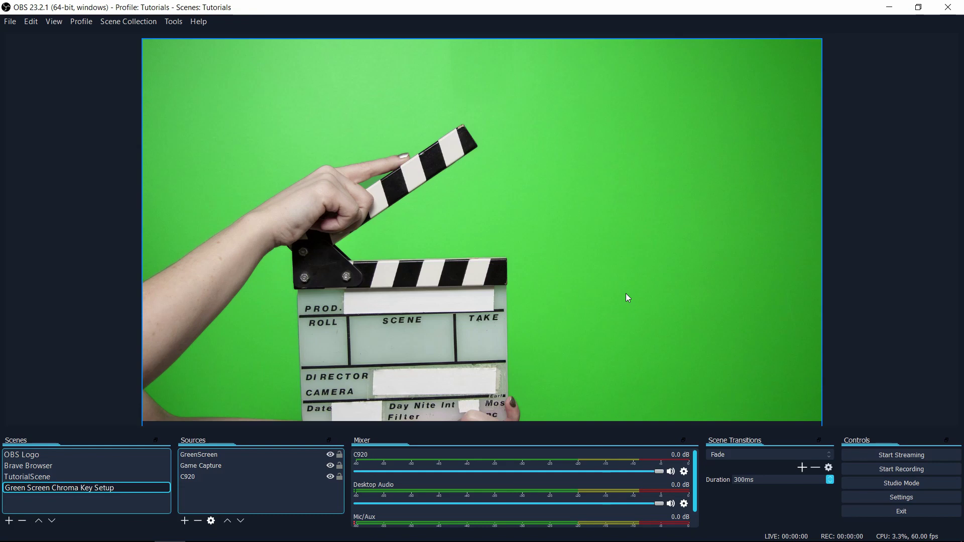
click(626, 294)
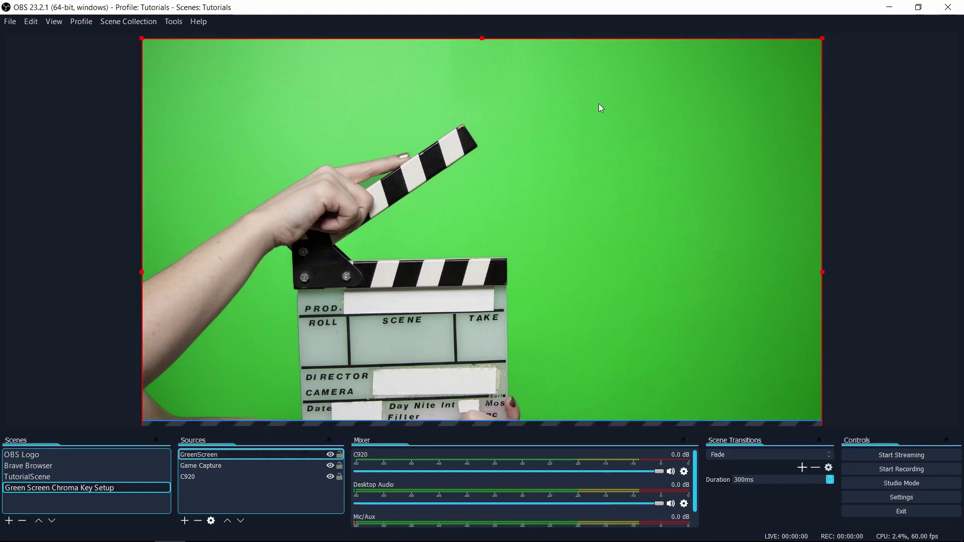
Step: Add a Chroma Key filter with the default name 'Chroma Key' to the GreenScreen source
right_click(237, 453)
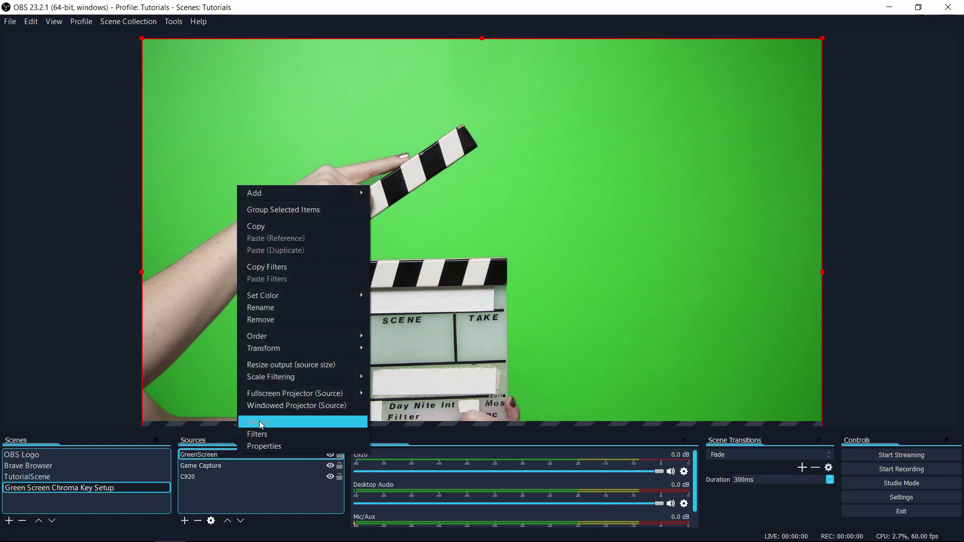
click(268, 435)
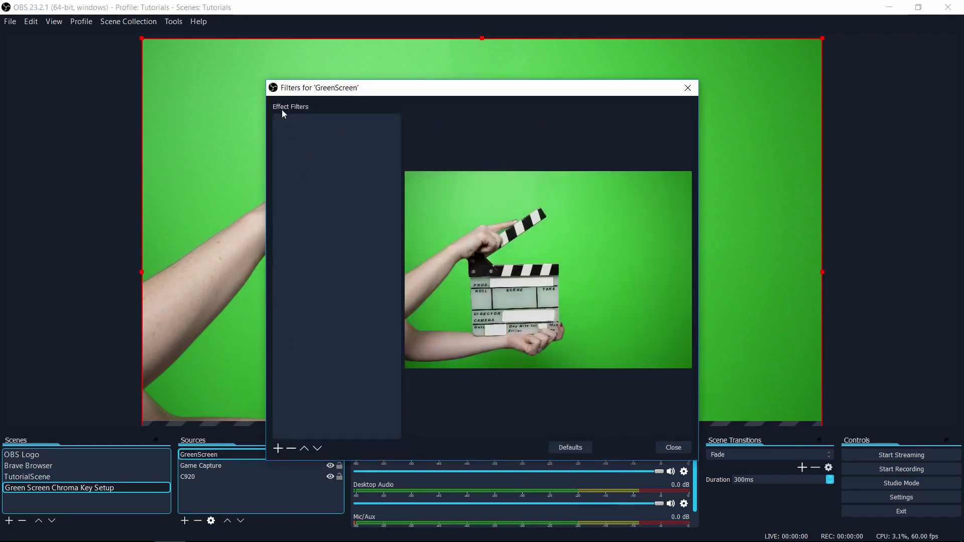
click(277, 449)
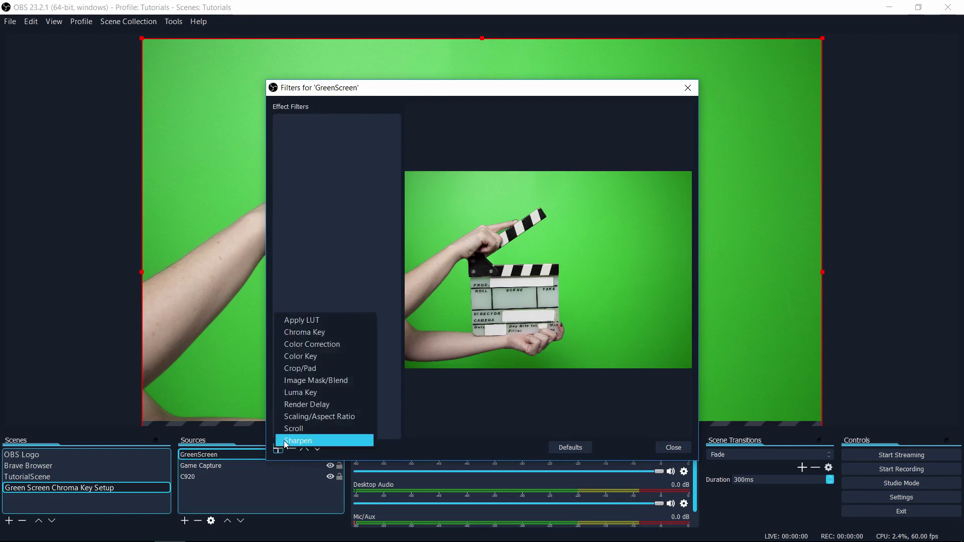
click(355, 332)
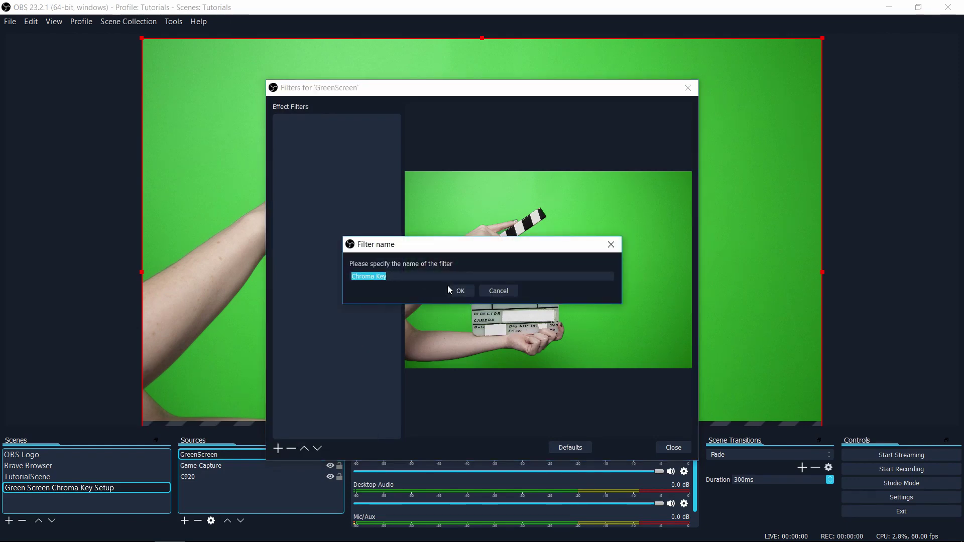
click(400, 280)
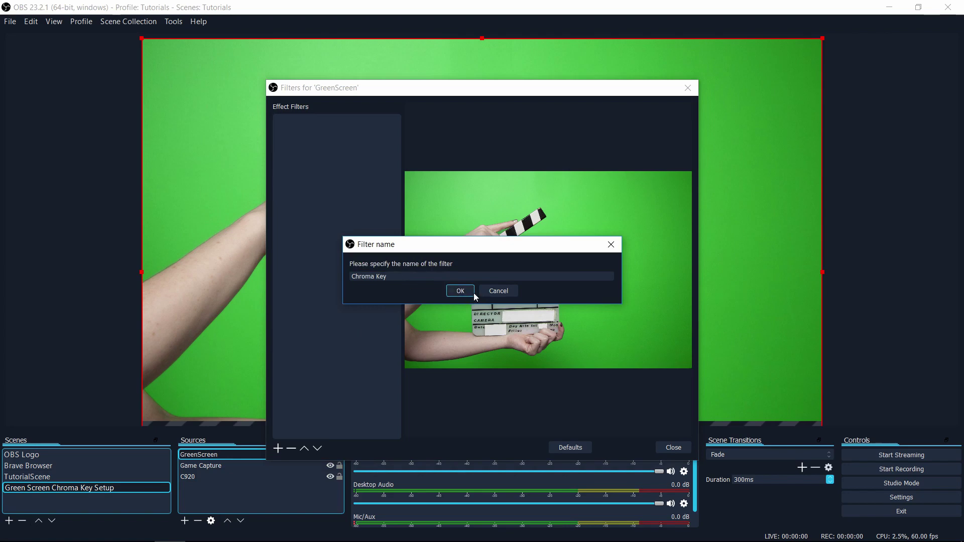
Step: Confirm the new Chroma Key filter and set its key colour type to Custom with pure green #00ff00
click(460, 291)
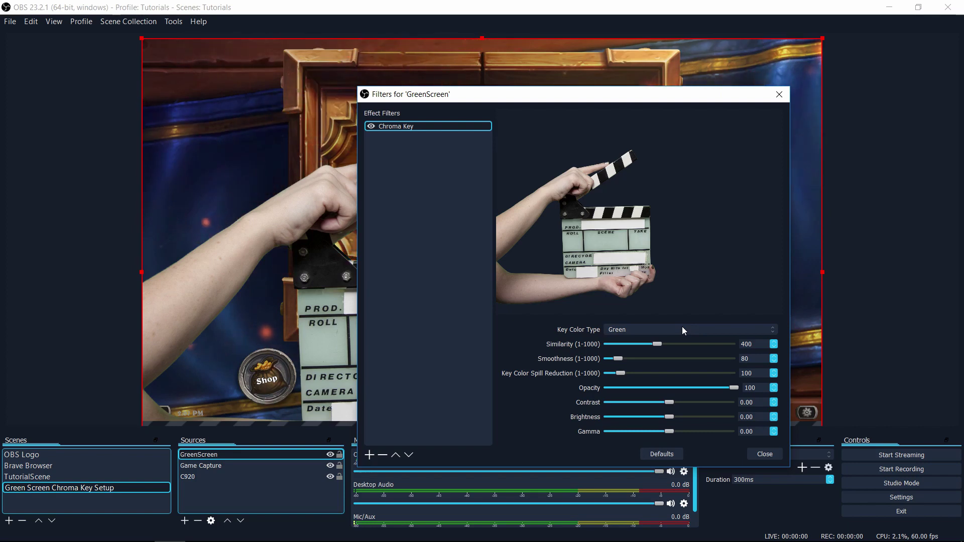
click(682, 328)
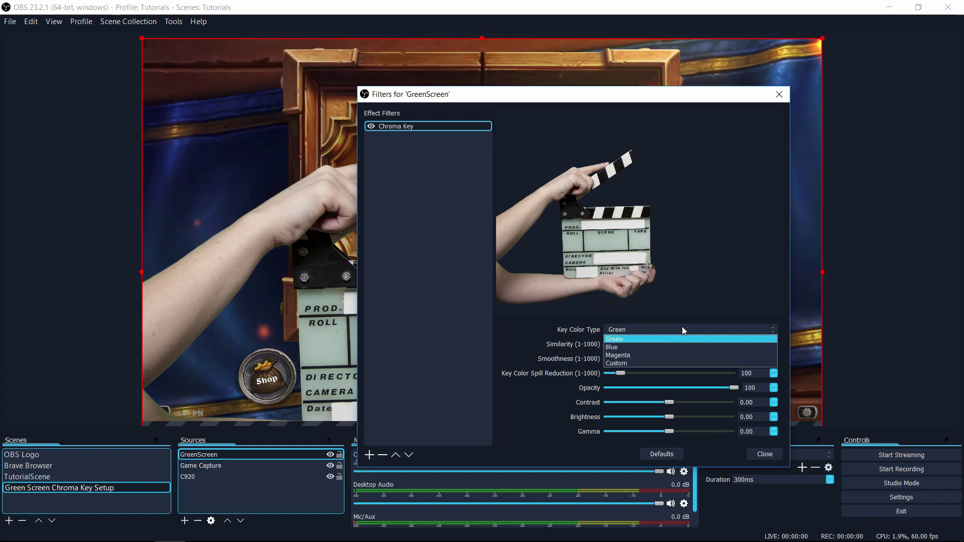
click(672, 362)
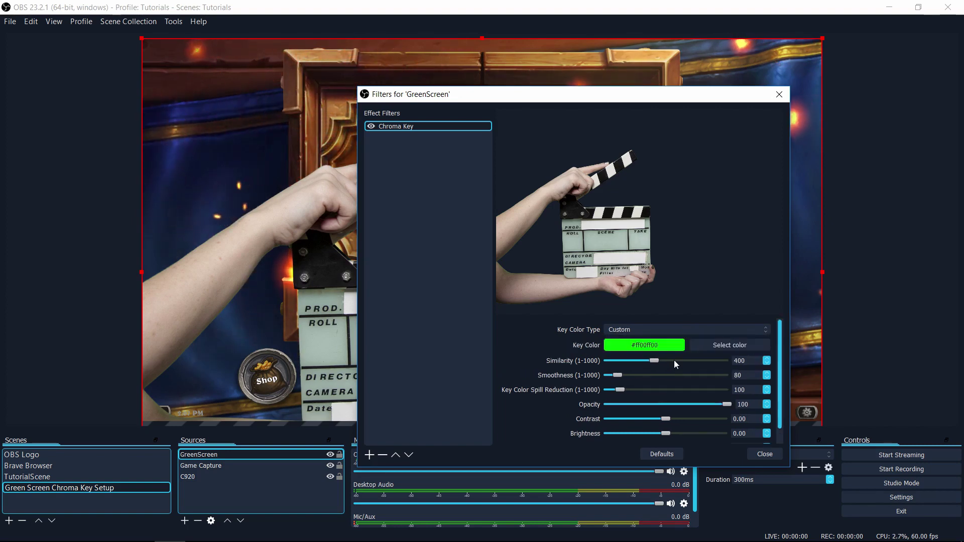
click(709, 345)
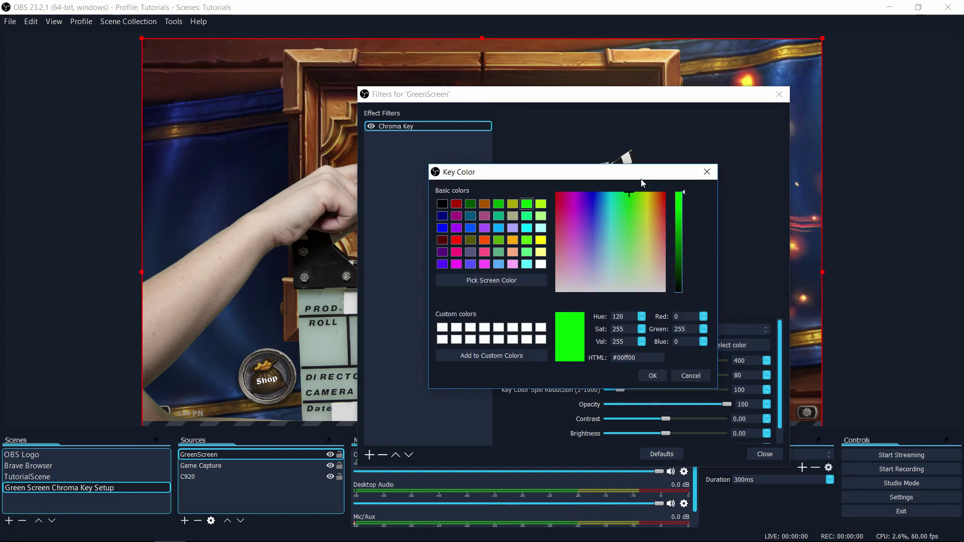
key(Return)
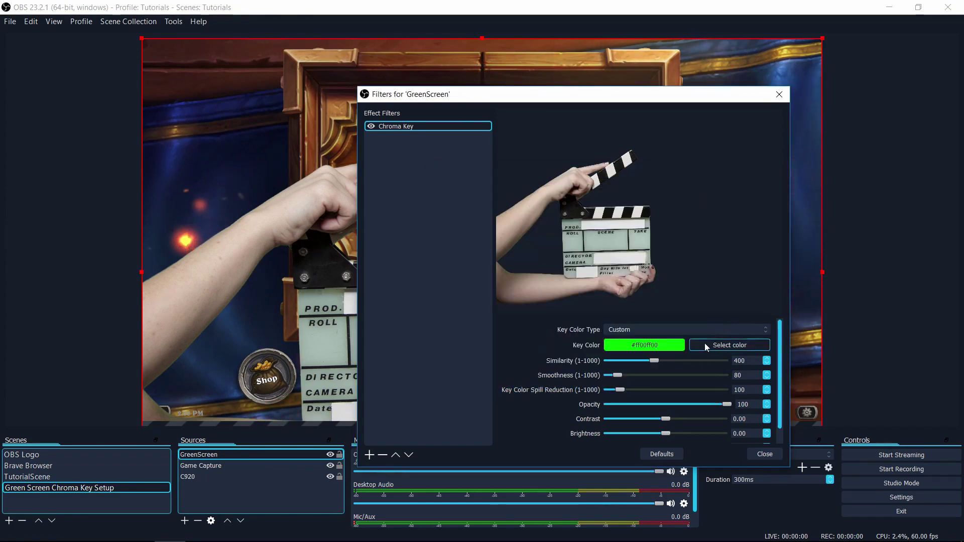
click(701, 344)
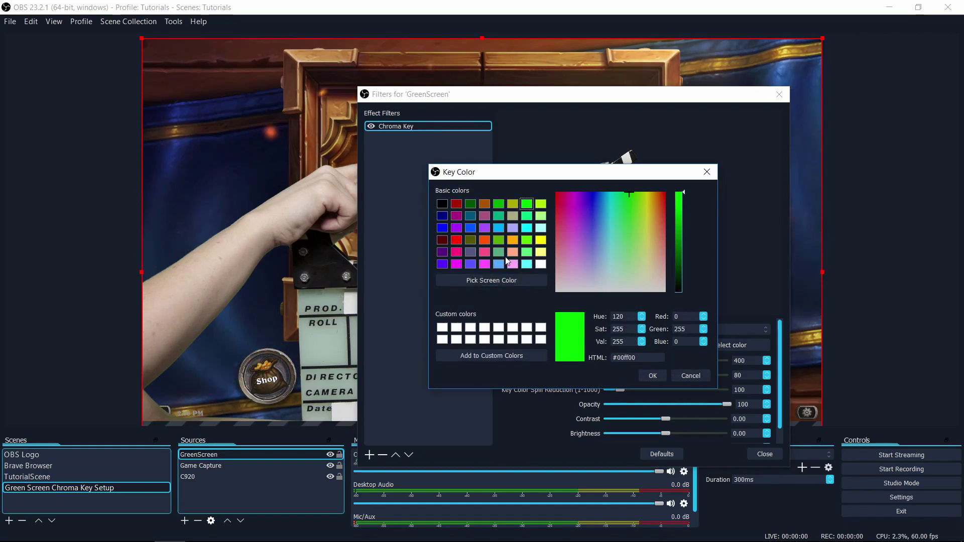
click(652, 376)
Step: Sample the backdrop green #46ba44 from the canvas as the key colour, then re-enable the Chroma Key
click(371, 126)
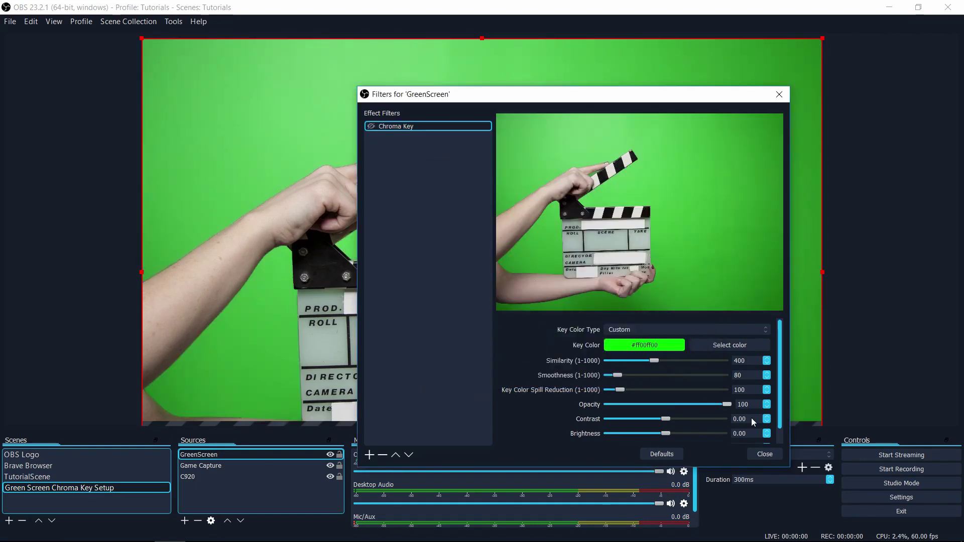
drag(646, 99, 793, 118)
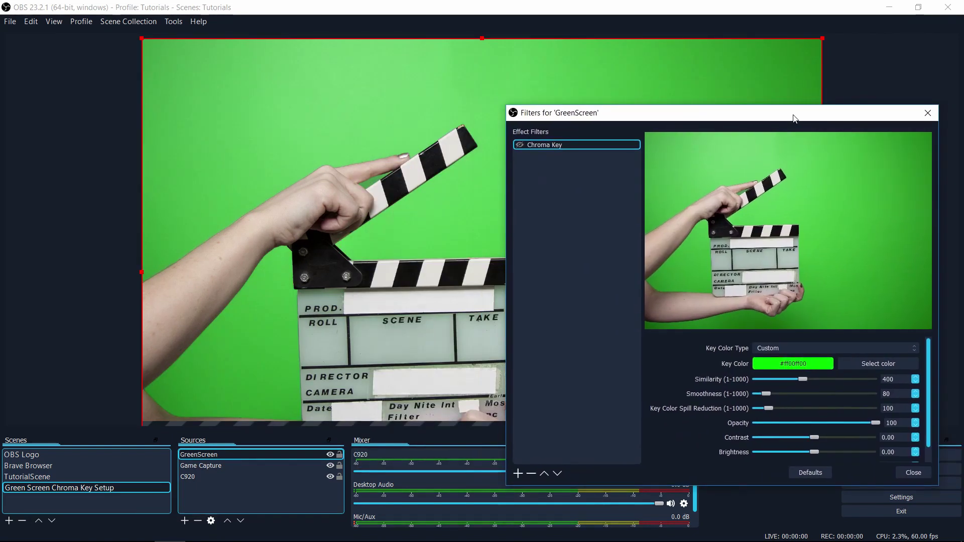
click(887, 365)
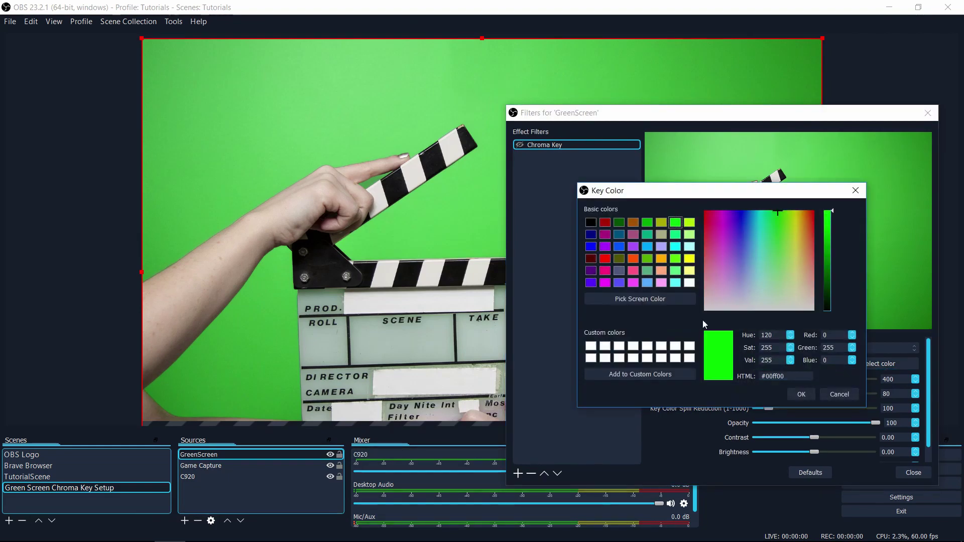
click(666, 300)
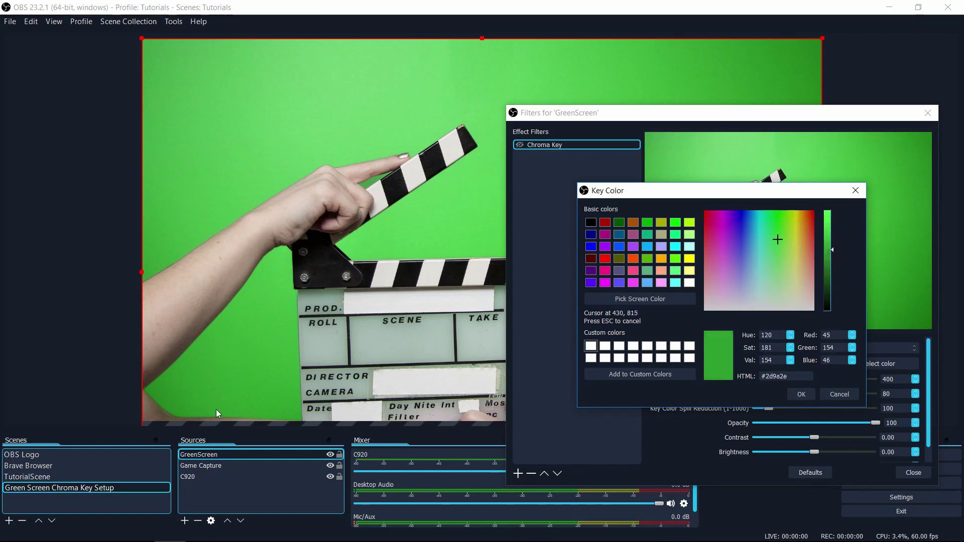
click(273, 288)
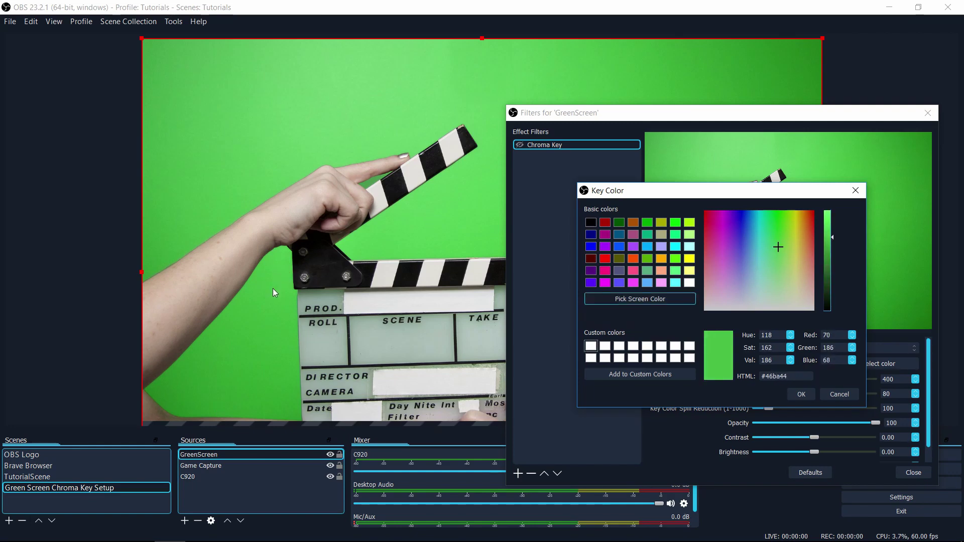
click(801, 395)
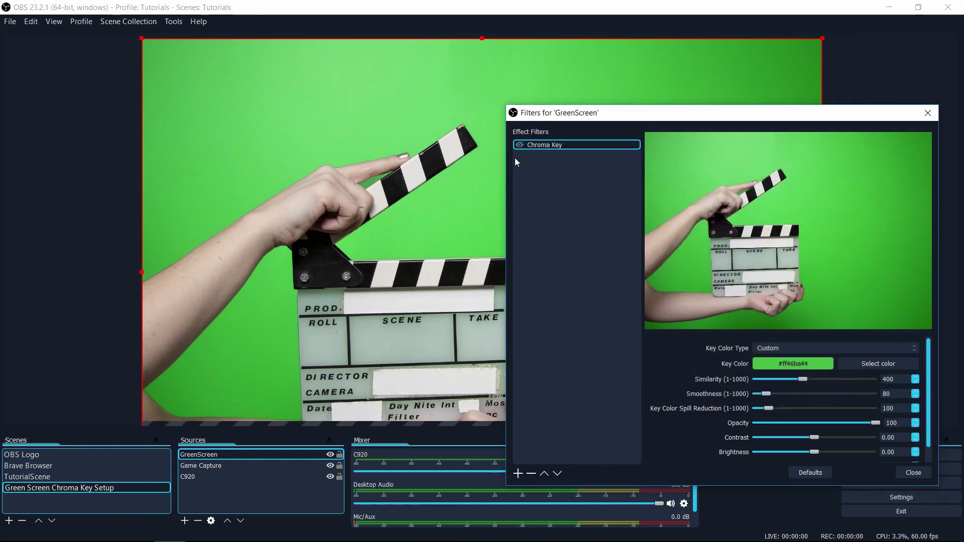
click(519, 145)
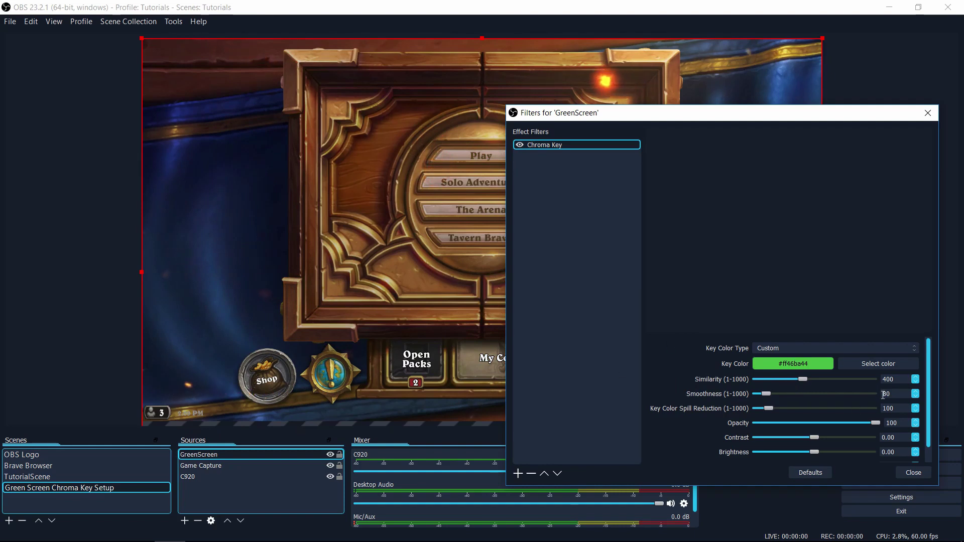
Step: Set the GreenScreen Chroma Key to Similarity 101, Smoothness 80 and Key Color Spill Reduction 106
drag(805, 380, 772, 380)
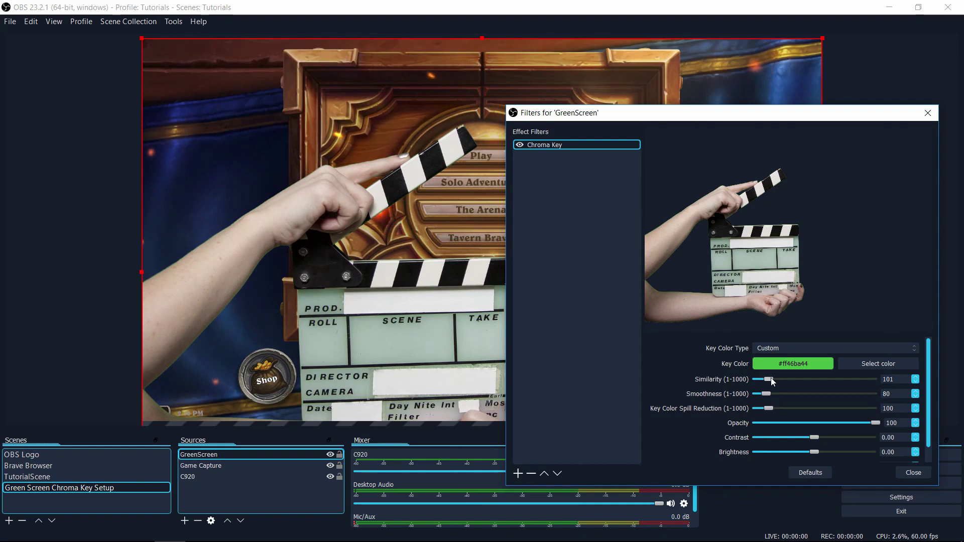
drag(771, 395, 767, 396)
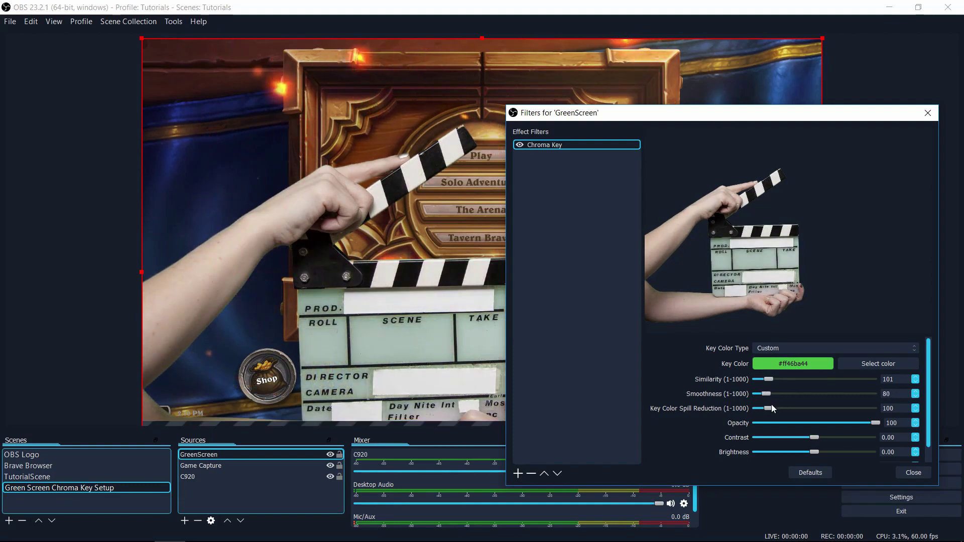
drag(769, 407, 773, 410)
scroll(694, 408, down, 1)
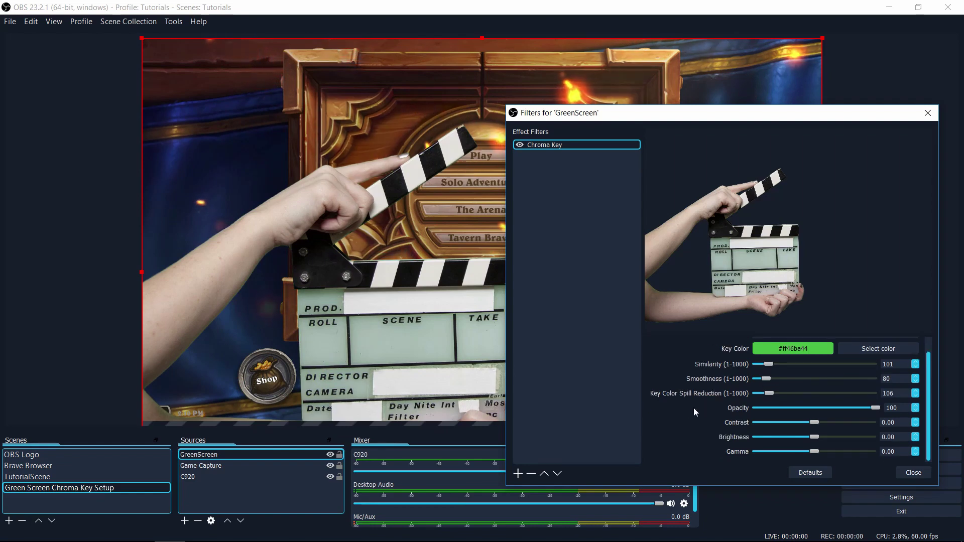
Step: Close the filter settings and shrink the keyed clapperboard clip into the preview's bottom-left corner
click(913, 472)
mouse_move(305, 187)
mouse_down()
mouse_move(312, 177)
mouse_move(287, 170)
mouse_move(336, 197)
mouse_move(385, 192)
mouse_move(363, 169)
mouse_move(432, 254)
mouse_move(396, 284)
mouse_move(386, 275)
mouse_move(399, 413)
mouse_up()
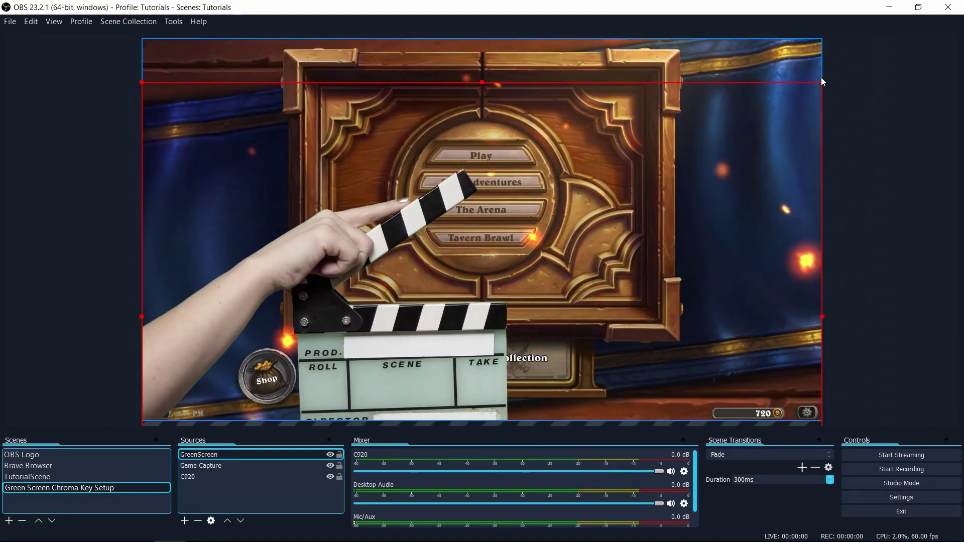
drag(821, 84, 446, 284)
drag(346, 345, 387, 195)
click(314, 476)
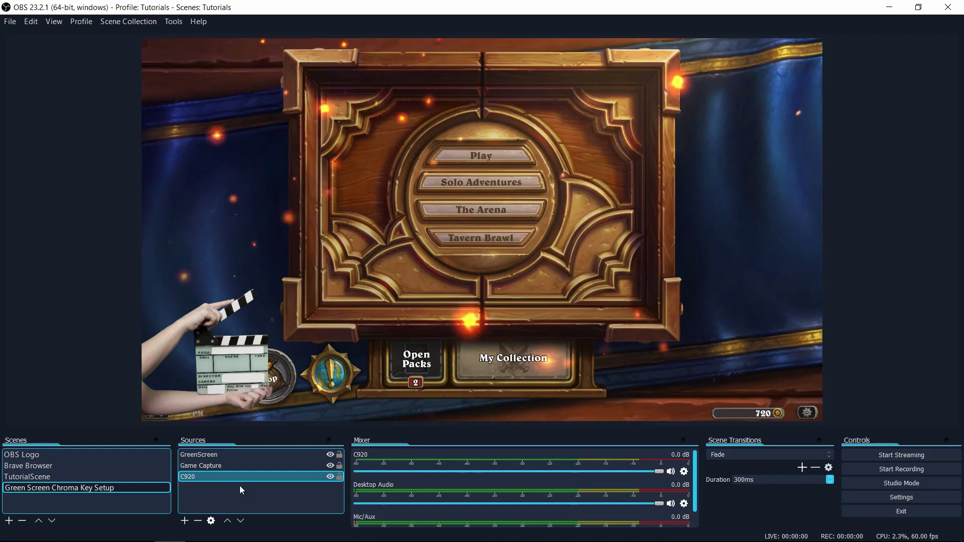
Step: Move C920 up two layers above the game capture and give it a default 'Chroma Key' filter
click(227, 521)
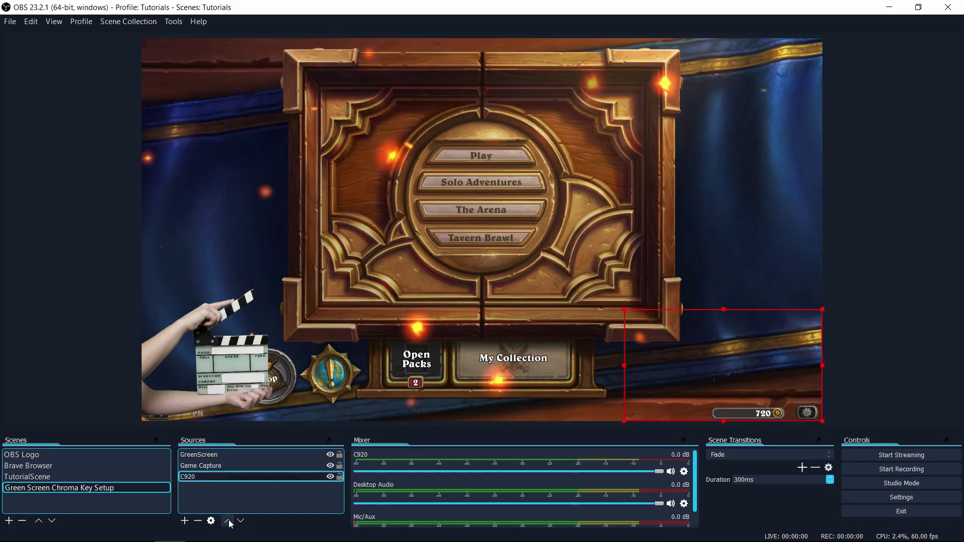
click(228, 520)
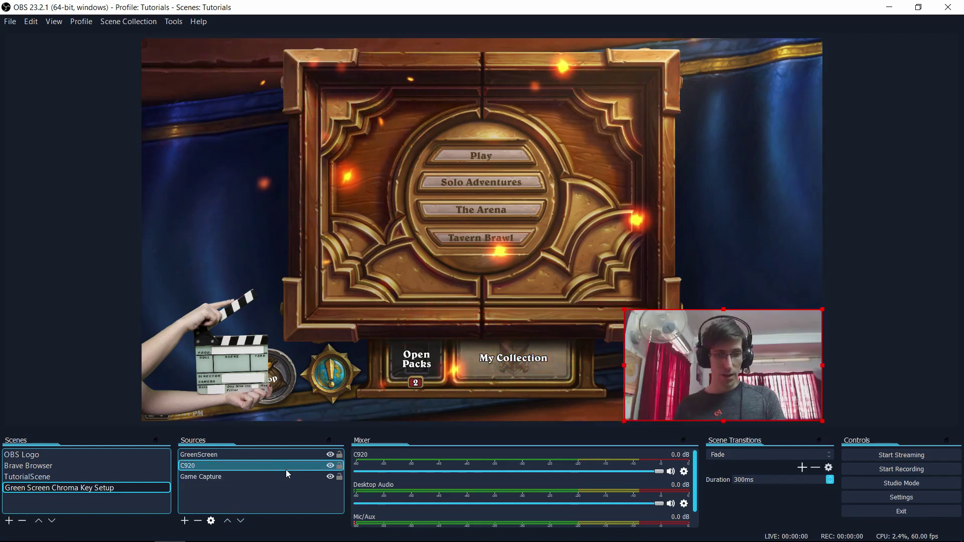
right_click(285, 469)
click(316, 447)
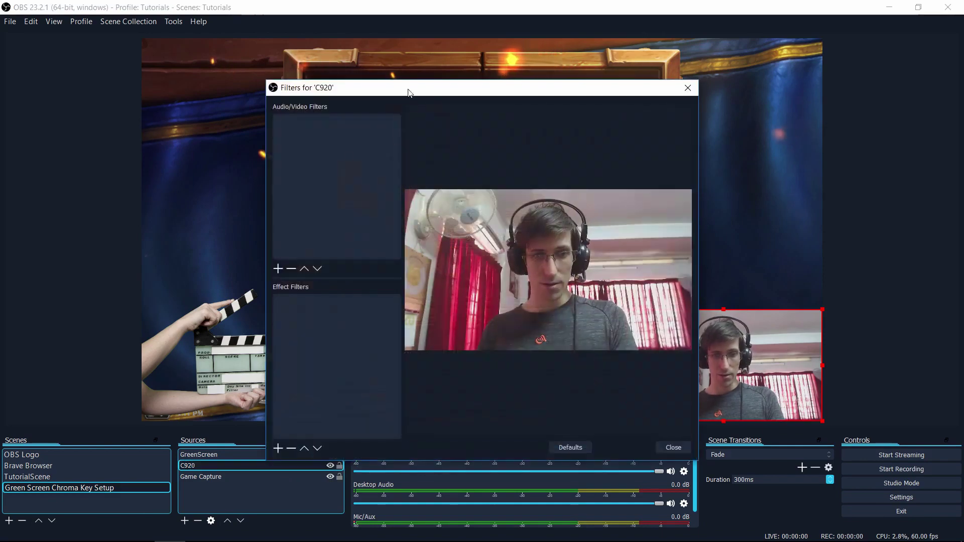
drag(390, 89, 245, 74)
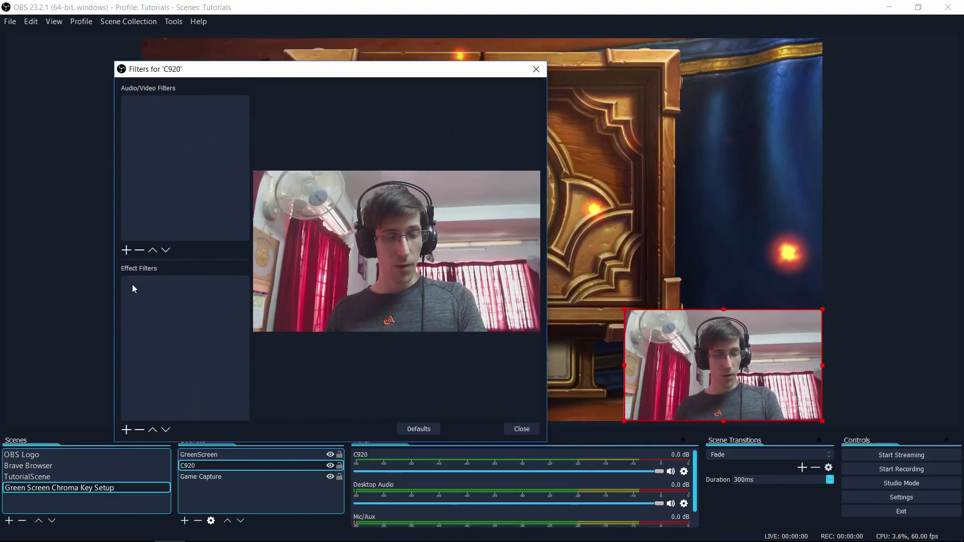
click(126, 430)
click(183, 320)
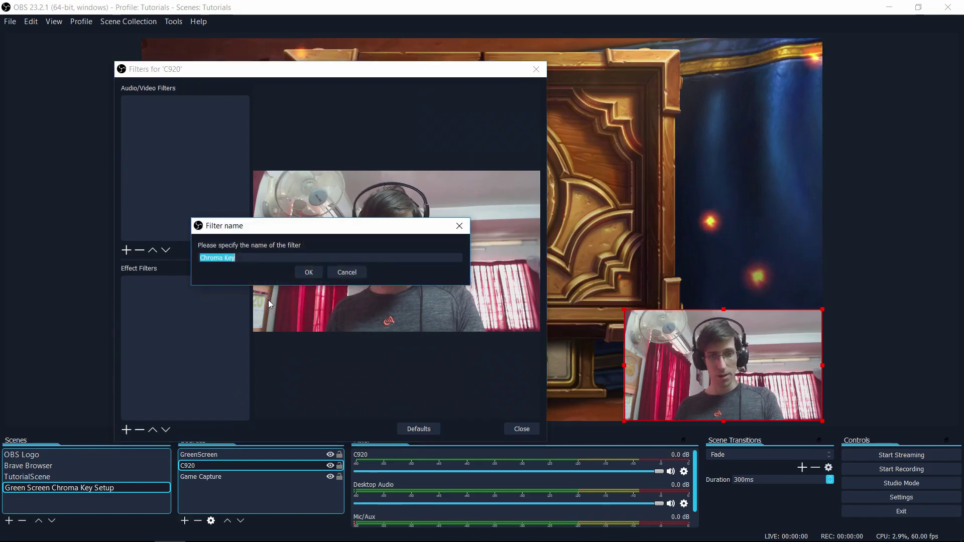
click(311, 271)
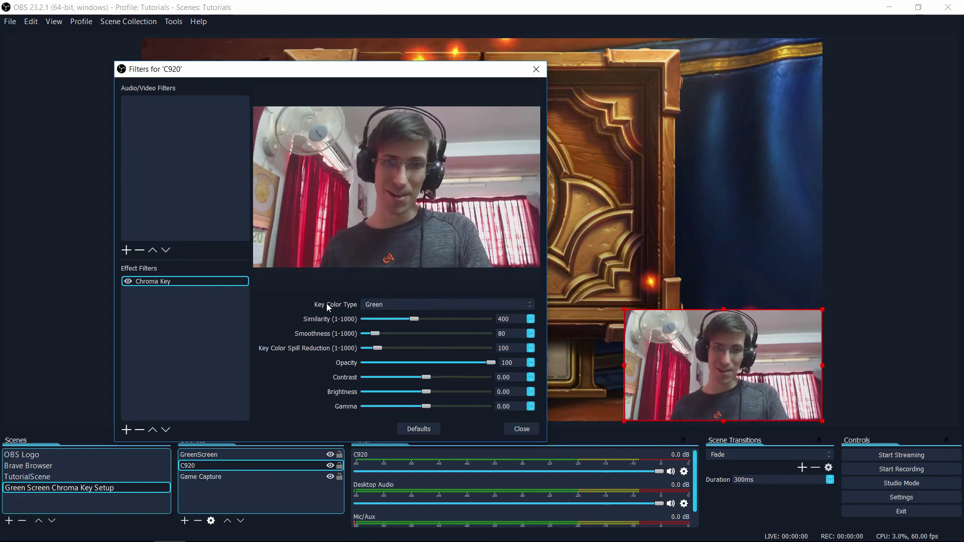
Step: Key the webcam on its sampled background colour #ffc6d4d7 and set Similarity to 14
click(398, 304)
click(400, 338)
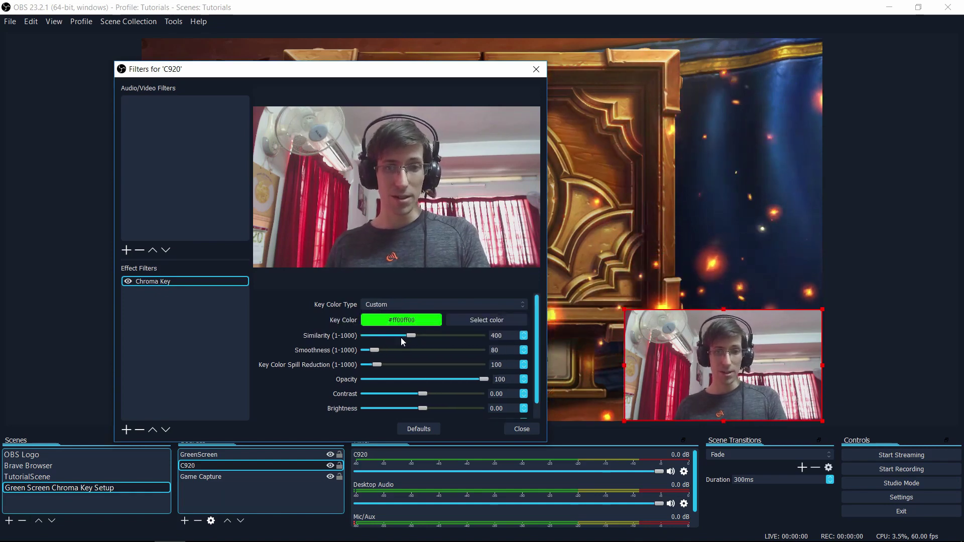
click(477, 321)
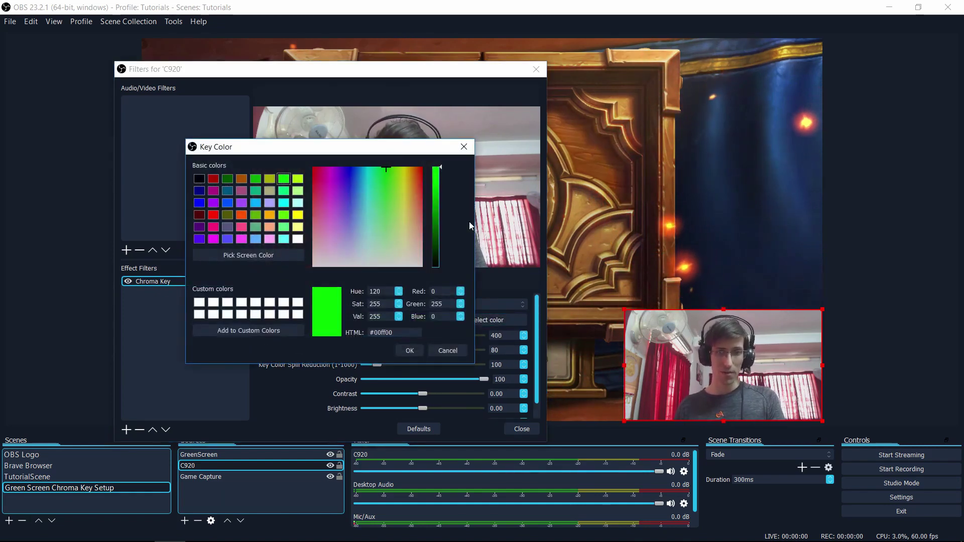
drag(351, 146, 442, 304)
click(326, 414)
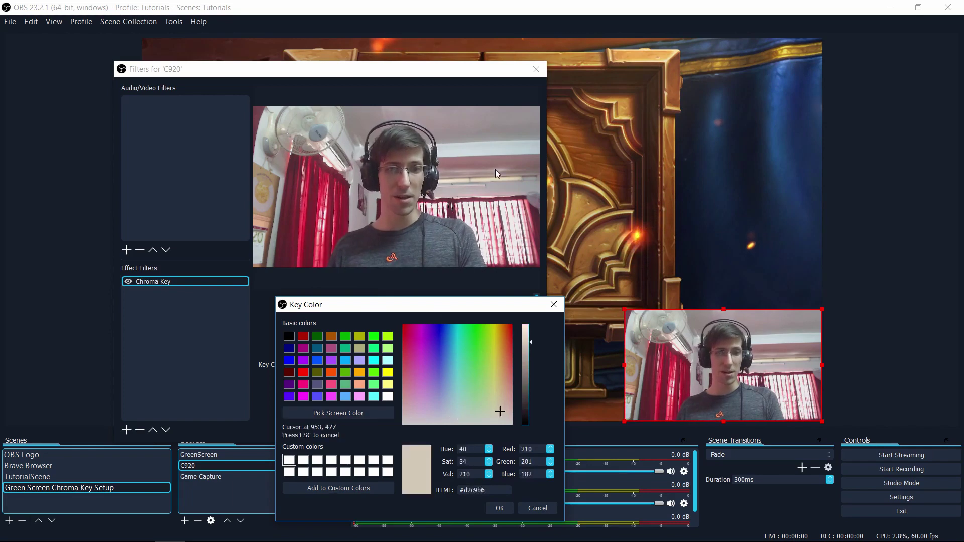
click(480, 148)
click(496, 509)
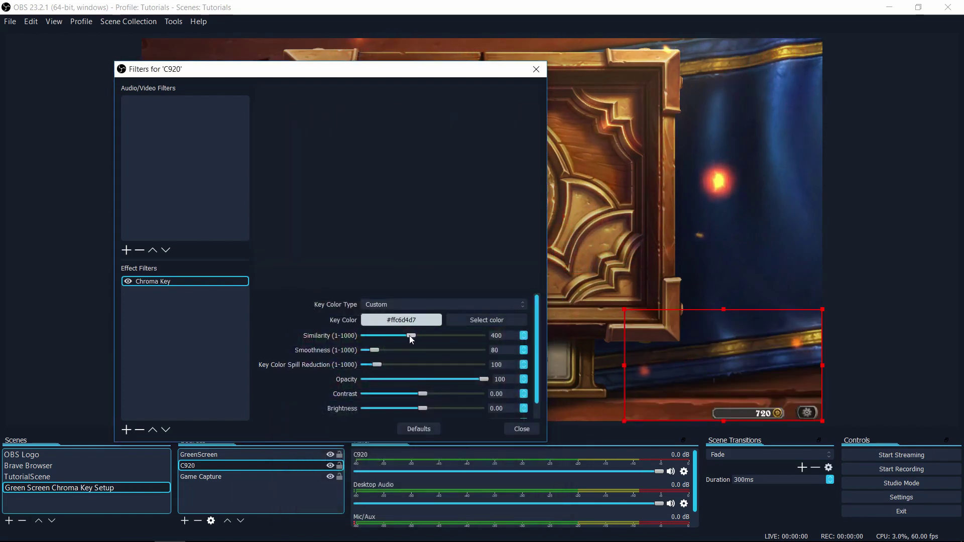
drag(410, 335, 365, 338)
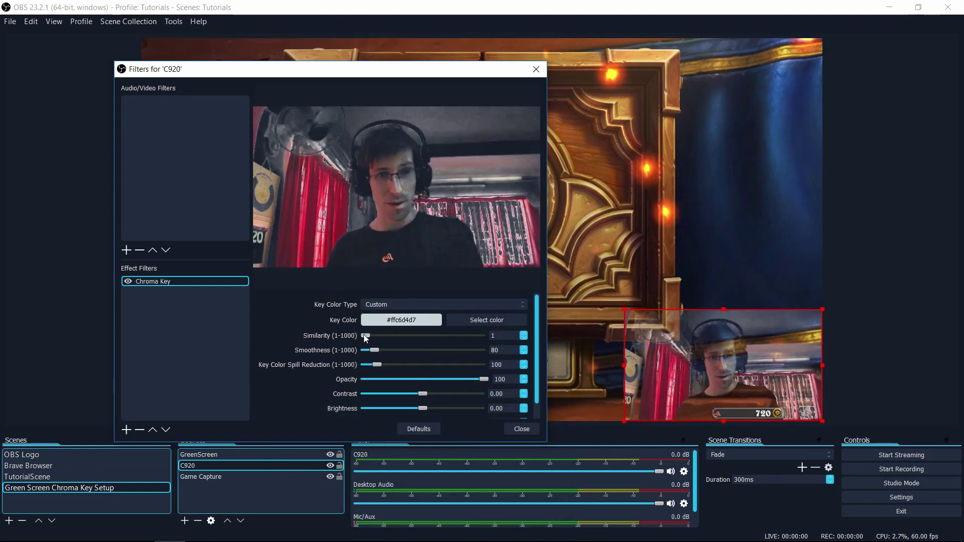
drag(364, 334, 366, 335)
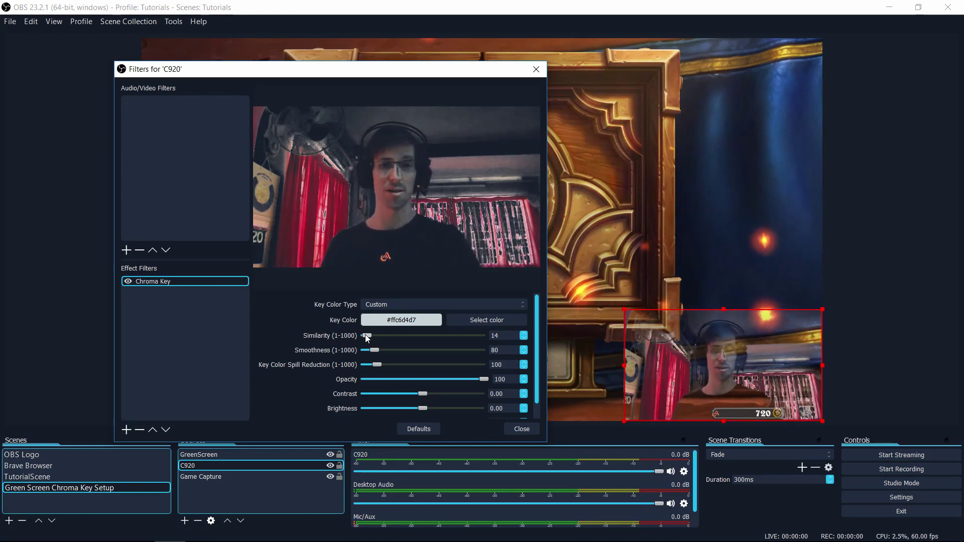
Step: Close the webcam filters, hide the C920 source, and deselect the clapperboard clip
key(Escape)
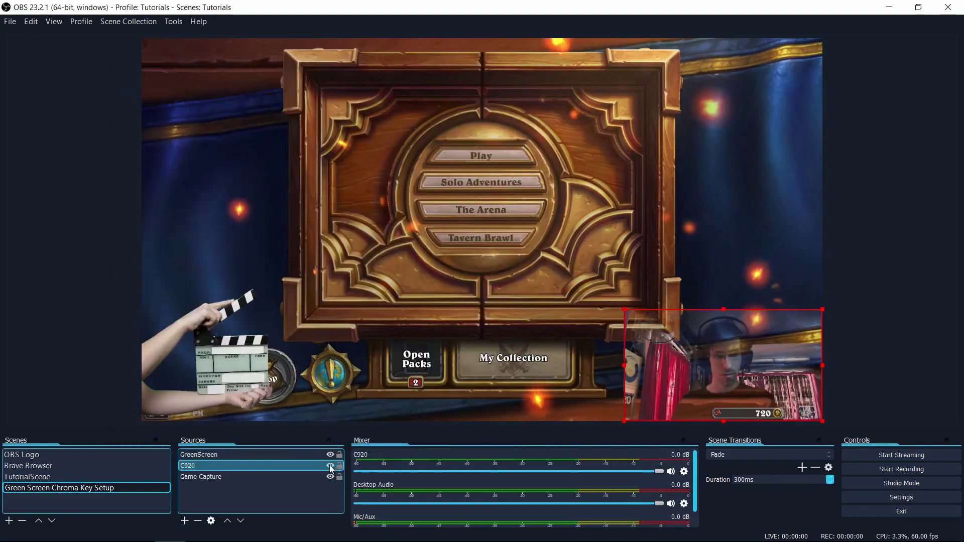
click(330, 466)
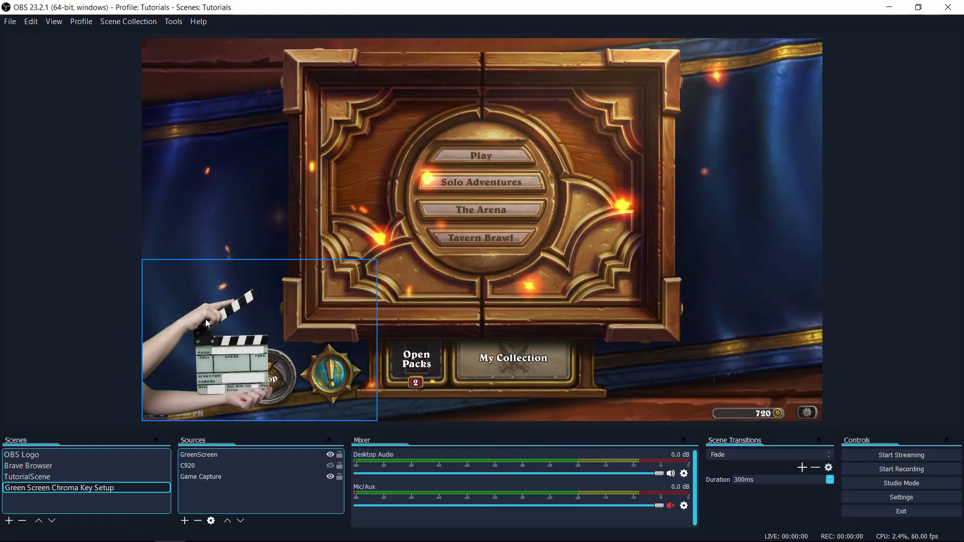
click(241, 346)
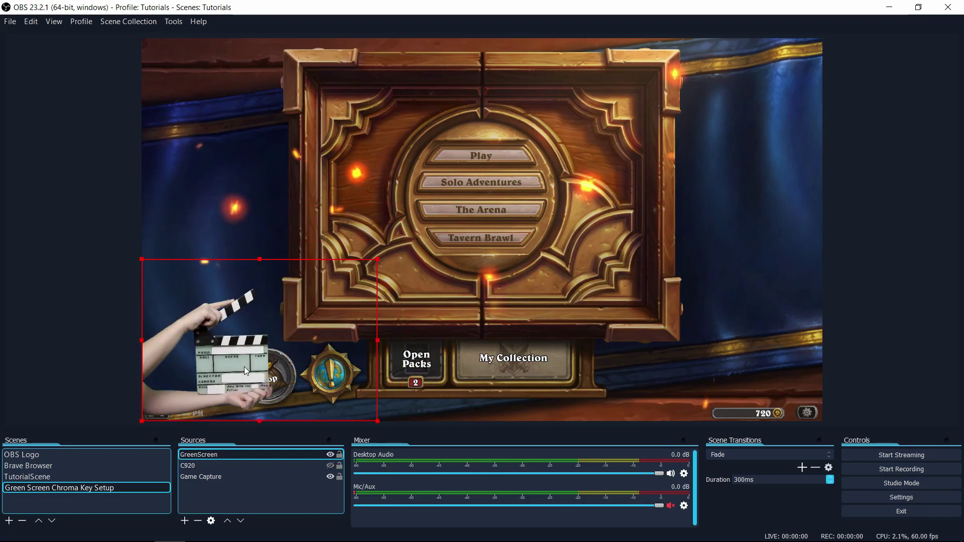
click(957, 266)
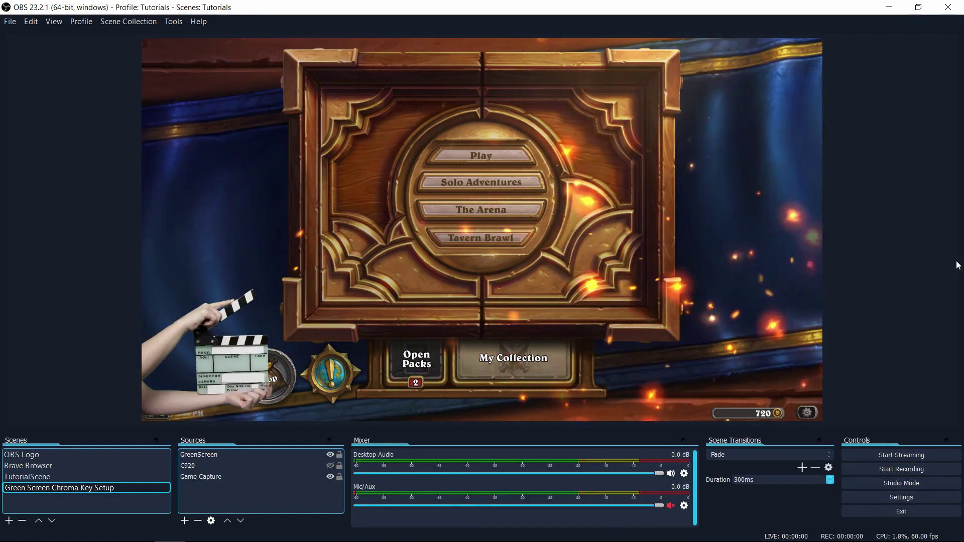